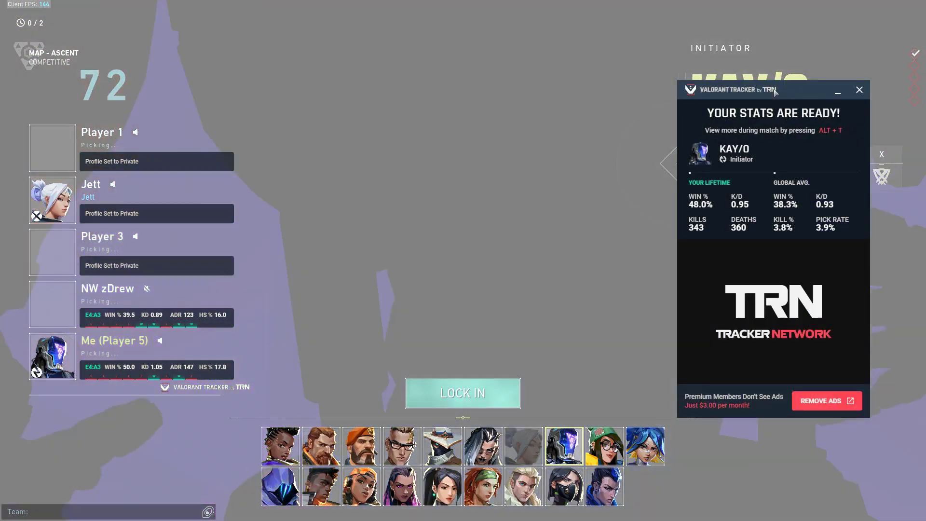
Move the Valorant Tracker overlay up into position over the game
{"action": "left_click_drag", "start_coordinate": [782, 101], "coordinate": [475, 28]}
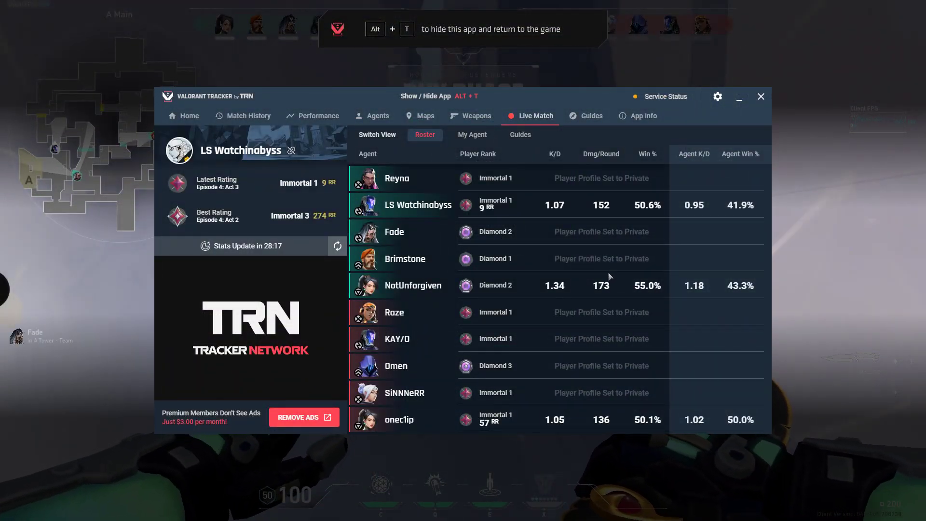
Hide the overlay with Alt+T and leave spawn with the Spectre, throwing an ability
{"action": "key", "text": "alt+t"}
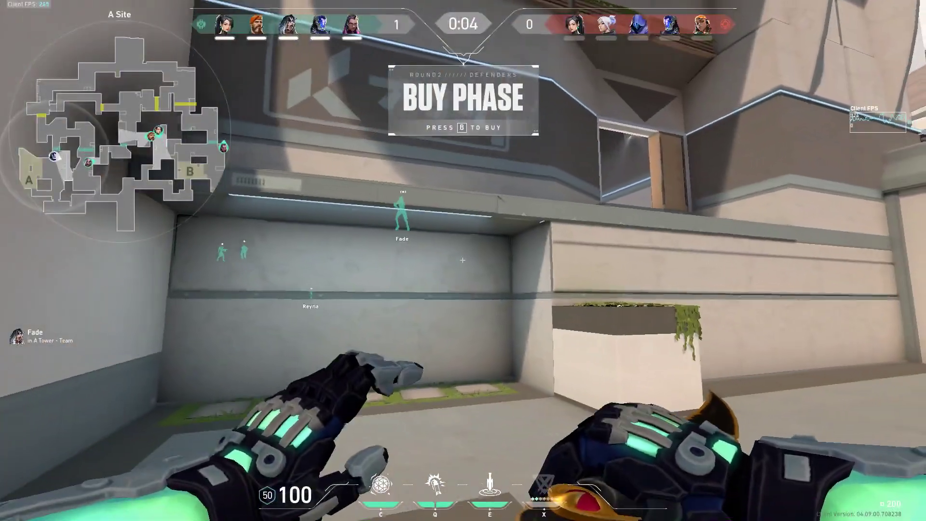
{"action": "key", "text": "w"}
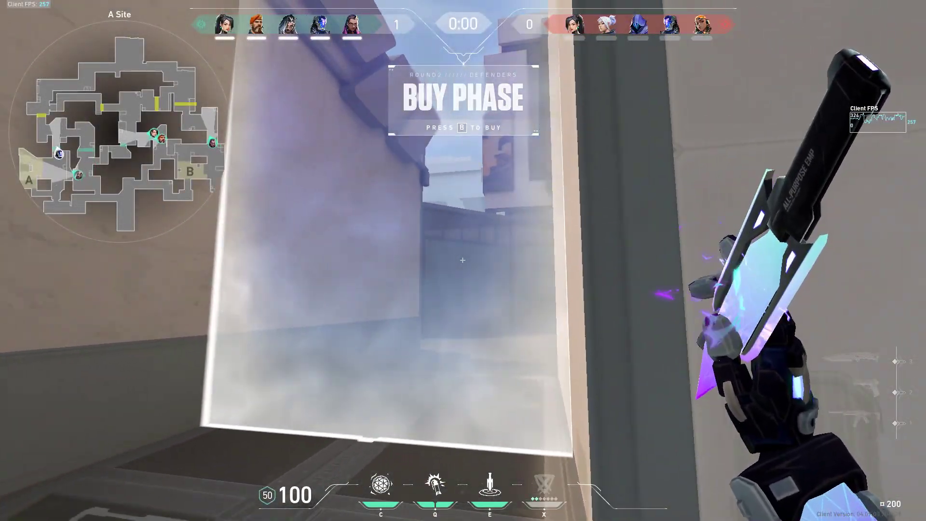
{"action": "key", "text": "2"}
{"action": "key", "text": "e"}
{"action": "left_click", "coordinate": [463, 260]}
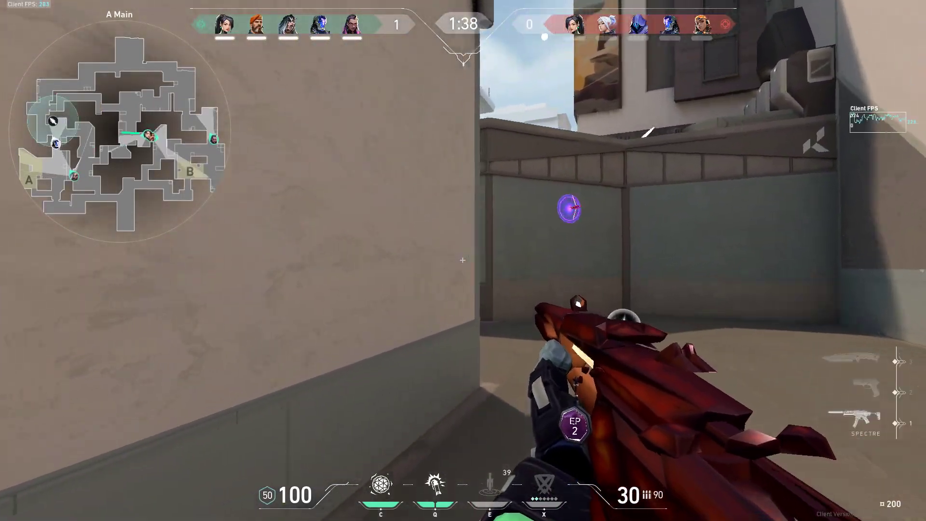
Capture the ultimate orb, then push through A Main and A Ramps to A Tower
{"action": "key", "text": "w"}
{"action": "key", "text": "q"}
{"action": "key", "text": "f"}
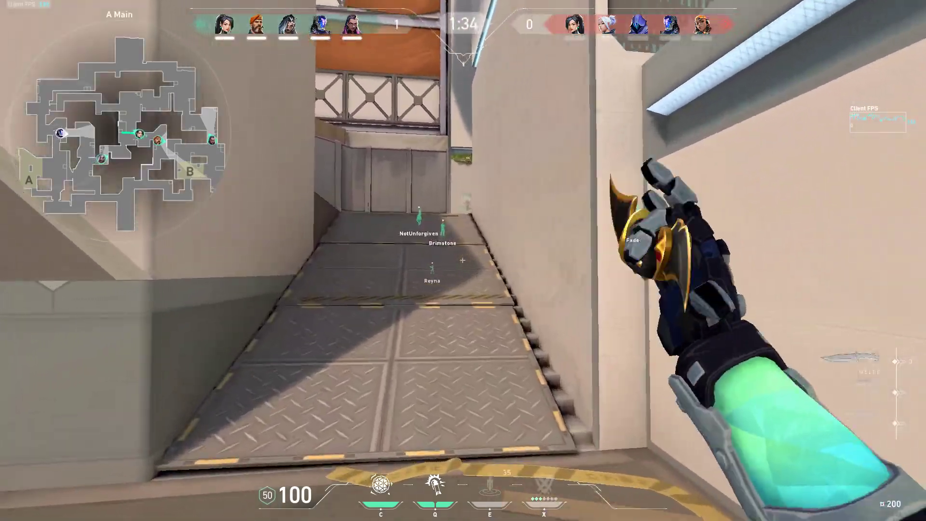
{"action": "key", "text": "w"}
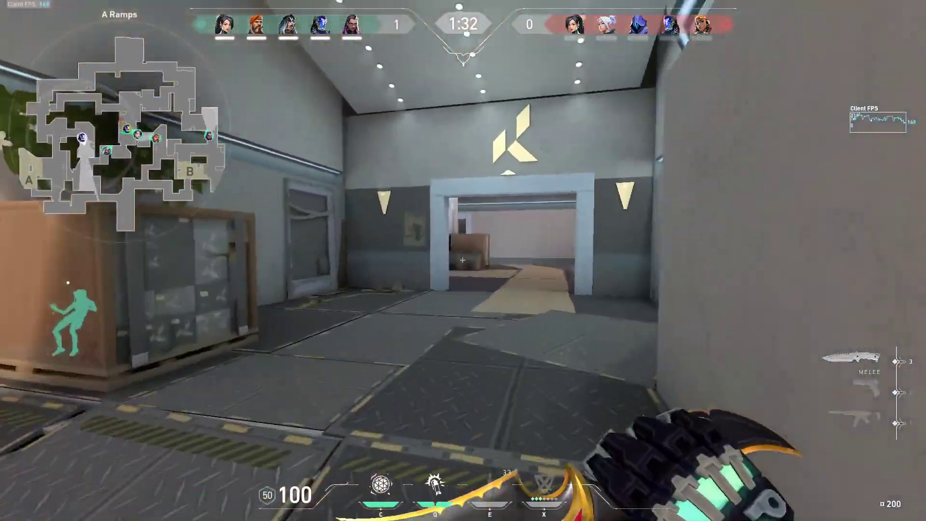
{"action": "key", "text": "w"}
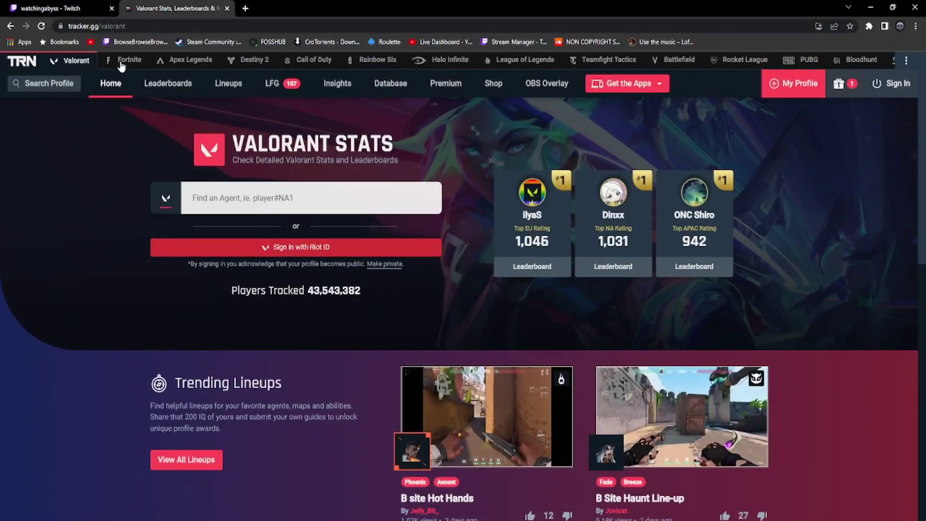
{"action": "left_click", "coordinate": [97, 26]}
{"action": "left_click", "coordinate": [251, 204]}
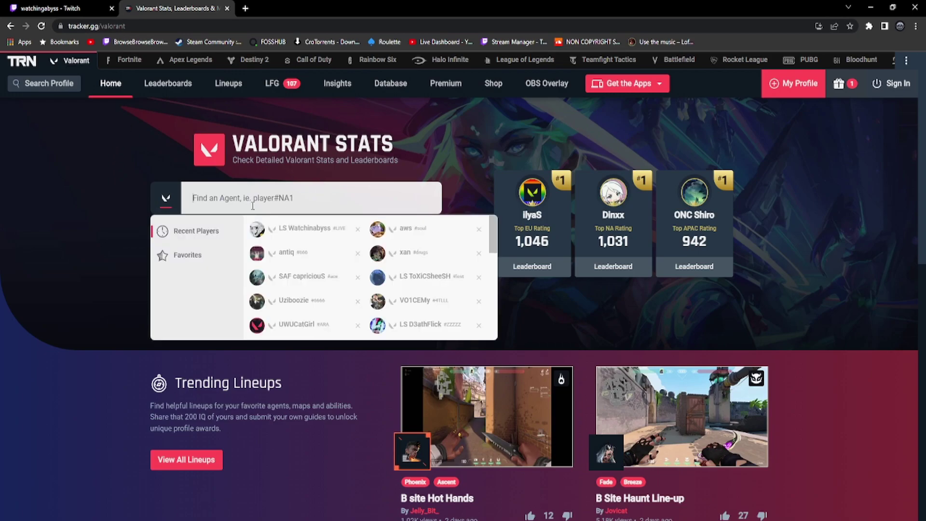
{"action": "left_click", "coordinate": [304, 228]}
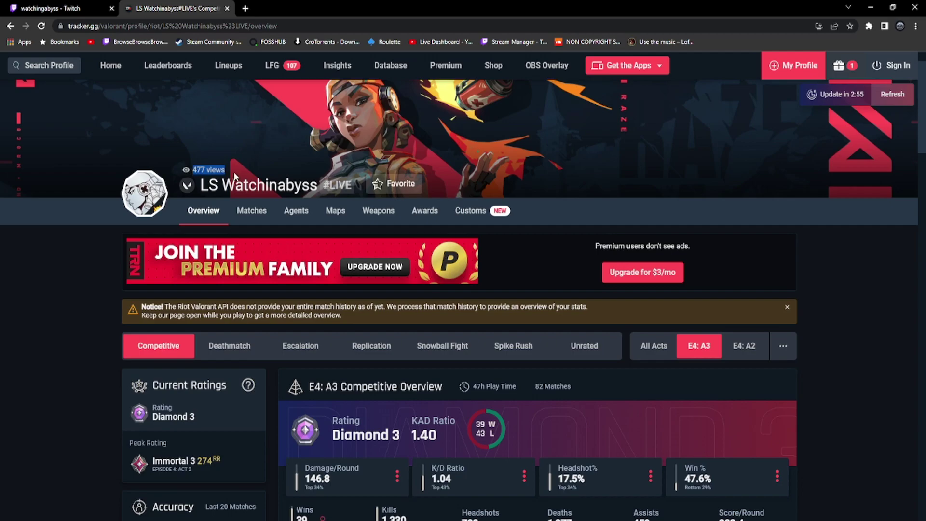
{"action": "scroll", "coordinate": [231, 232], "scroll_direction": "down", "scroll_amount": 1}
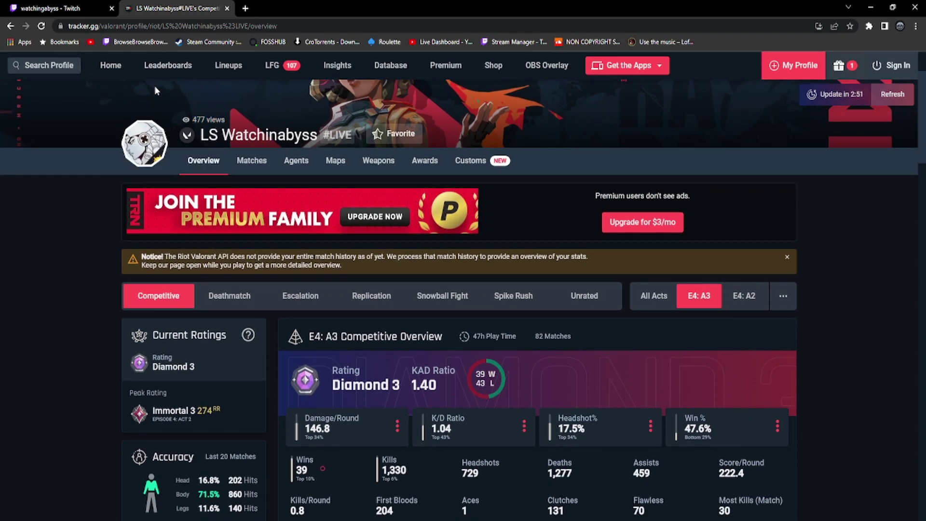
{"action": "scroll", "coordinate": [82, 199], "scroll_direction": "down", "scroll_amount": 3}
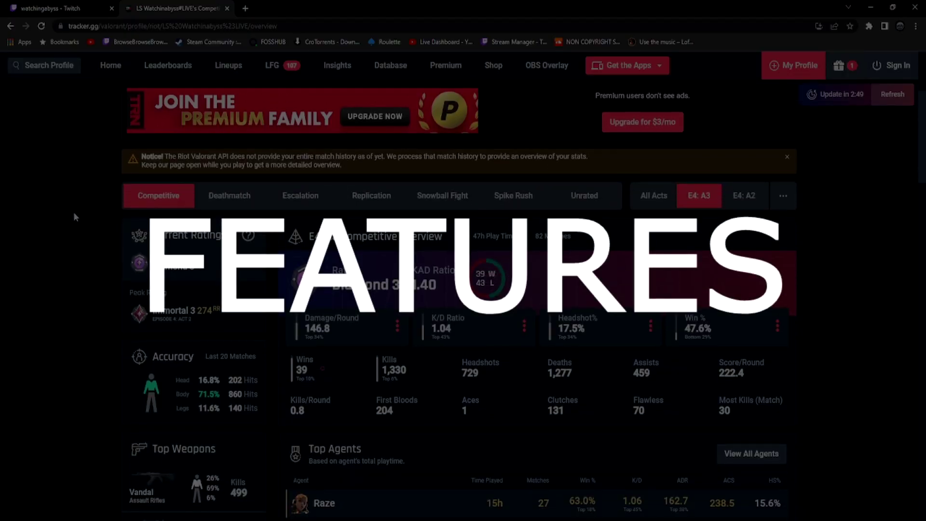
{"action": "scroll", "coordinate": [109, 246], "scroll_direction": "down", "scroll_amount": 2}
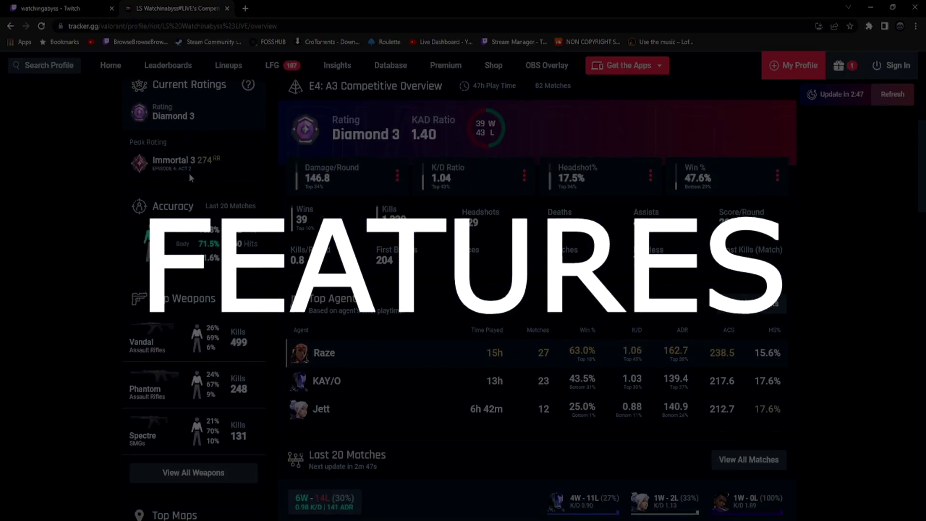
{"action": "scroll", "coordinate": [189, 173], "scroll_direction": "down", "scroll_amount": 1}
{"action": "scroll", "coordinate": [445, 324], "scroll_direction": "up", "scroll_amount": 1}
{"action": "scroll", "coordinate": [443, 320], "scroll_direction": "up", "scroll_amount": 1}
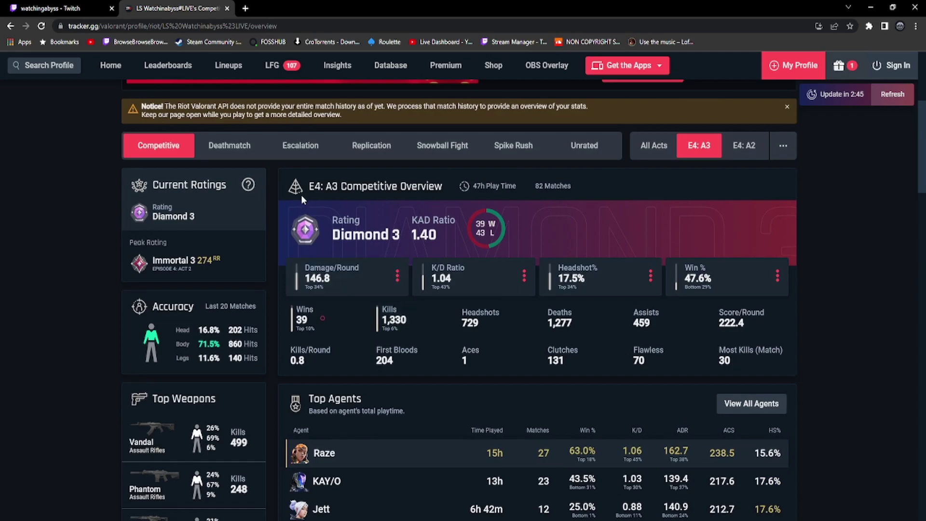
Show the competitive overview stats totalled across All Acts
{"action": "left_click", "coordinate": [655, 145]}
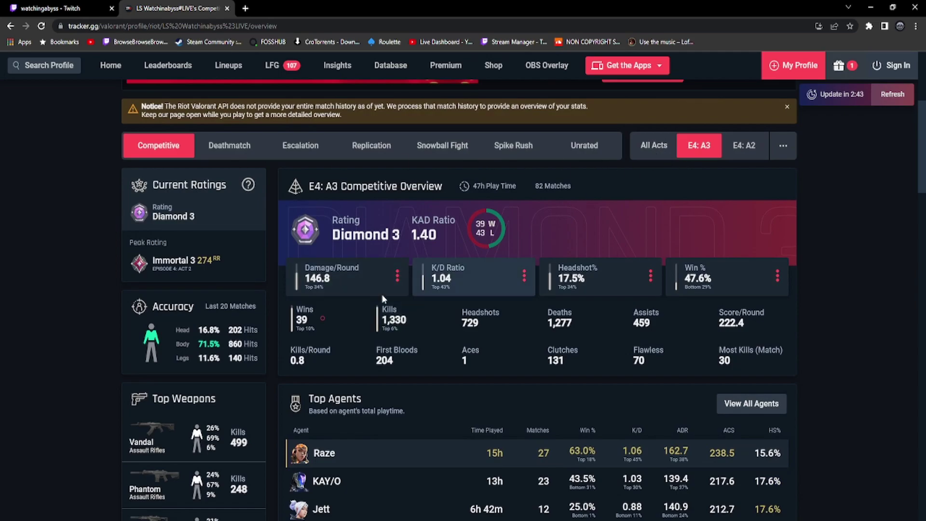
{"action": "scroll", "coordinate": [453, 321], "scroll_direction": "down", "scroll_amount": 1}
{"action": "scroll", "coordinate": [453, 322], "scroll_direction": "down", "scroll_amount": 1}
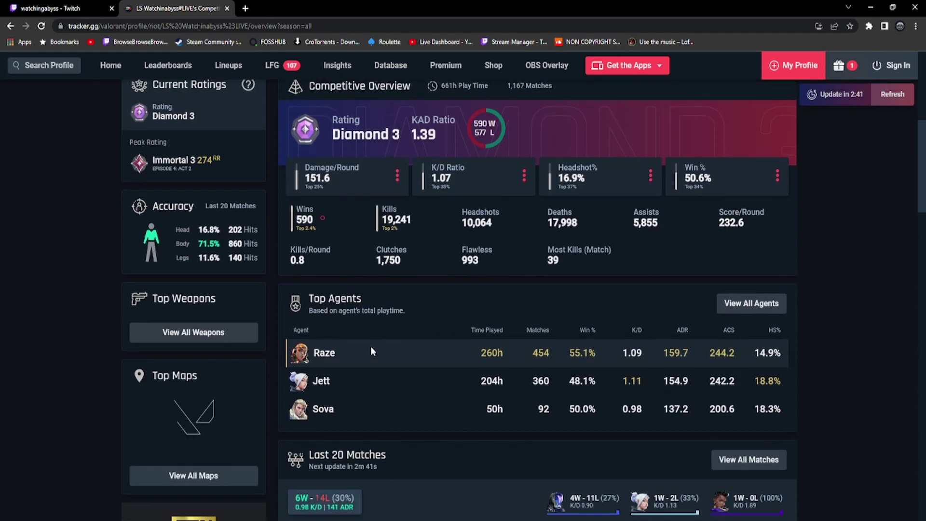
Open the Agents tab and check Deathmatch, Escalation and Replication agent stats
{"action": "left_click", "coordinate": [751, 304]}
{"action": "scroll", "coordinate": [319, 337], "scroll_direction": "down", "scroll_amount": 2}
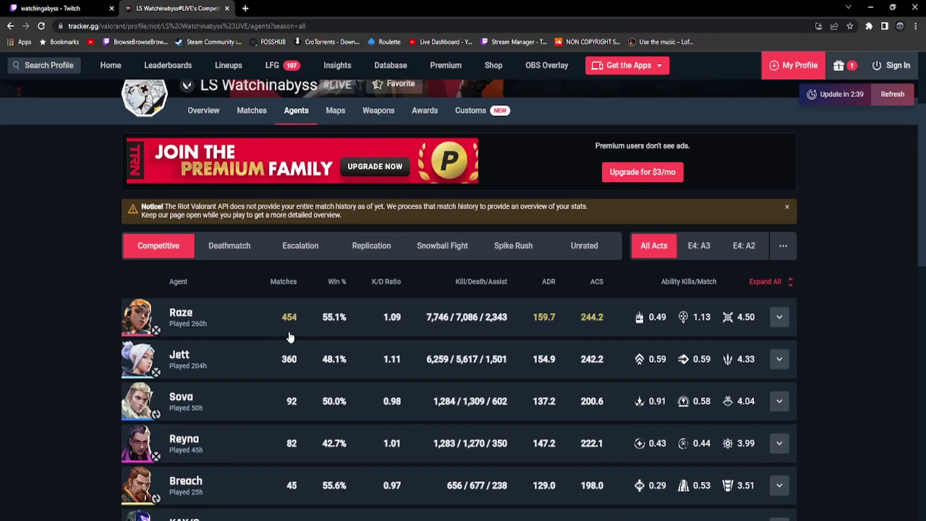
{"action": "scroll", "coordinate": [292, 337], "scroll_direction": "down", "scroll_amount": 2}
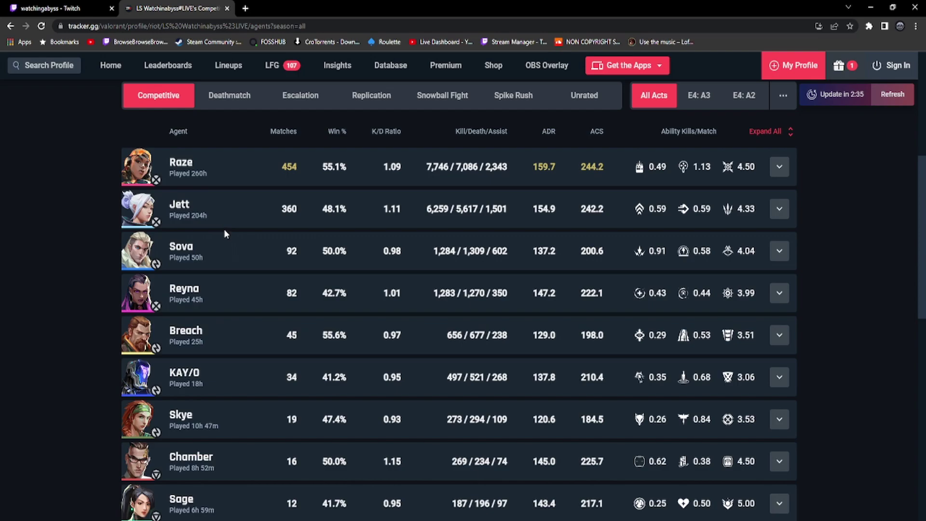
{"action": "scroll", "coordinate": [243, 268], "scroll_direction": "up", "scroll_amount": 5}
{"action": "scroll", "coordinate": [290, 271], "scroll_direction": "down", "scroll_amount": 4}
{"action": "scroll", "coordinate": [297, 268], "scroll_direction": "up", "scroll_amount": 5}
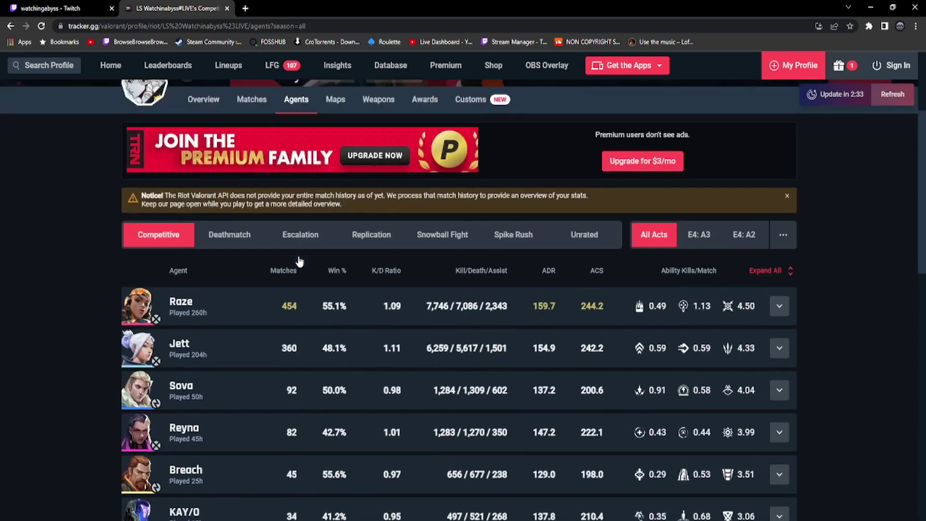
{"action": "scroll", "coordinate": [396, 352], "scroll_direction": "down", "scroll_amount": 2}
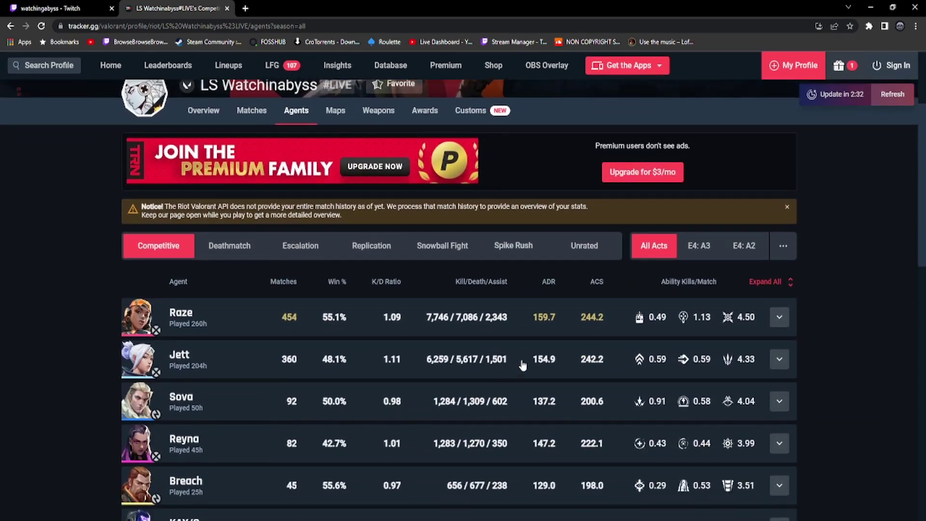
{"action": "left_click", "coordinate": [229, 246]}
{"action": "scroll", "coordinate": [243, 295], "scroll_direction": "down", "scroll_amount": 1}
{"action": "left_click", "coordinate": [295, 188]}
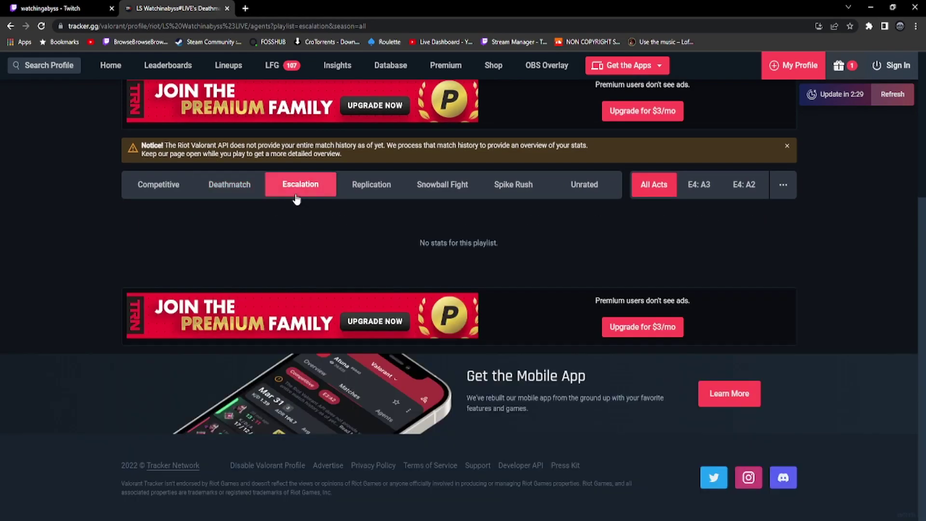
{"action": "left_click", "coordinate": [371, 184]}
Check Snowball Fight, Spike Rush and Unrated agent stats, then view Unrated weapons
{"action": "left_click", "coordinate": [442, 184]}
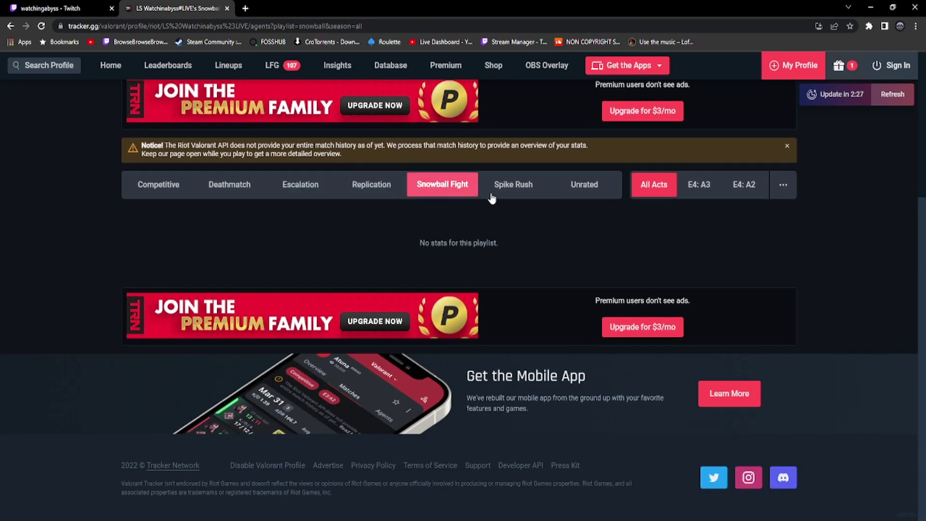
{"action": "left_click", "coordinate": [512, 185]}
{"action": "left_click", "coordinate": [584, 184]}
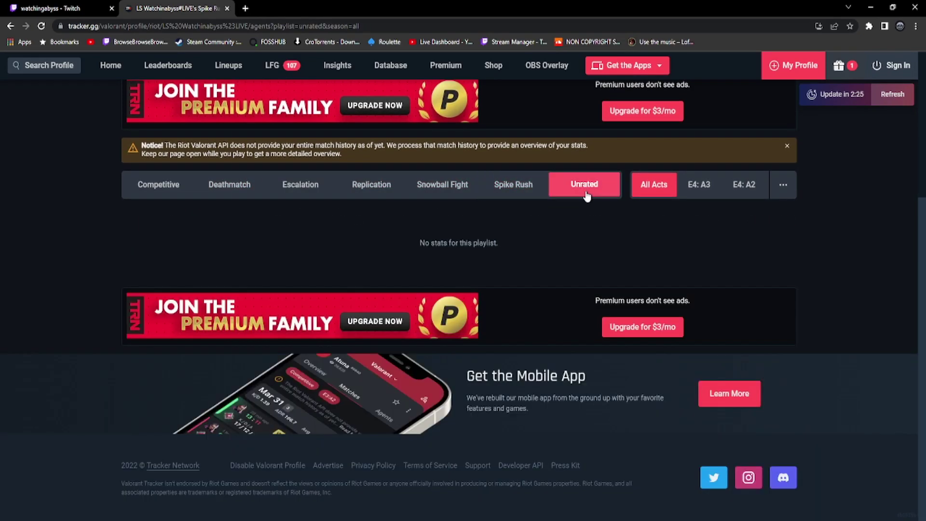
{"action": "scroll", "coordinate": [534, 299], "scroll_direction": "up", "scroll_amount": 5}
{"action": "scroll", "coordinate": [534, 298], "scroll_direction": "up", "scroll_amount": 3}
{"action": "left_click", "coordinate": [378, 260]}
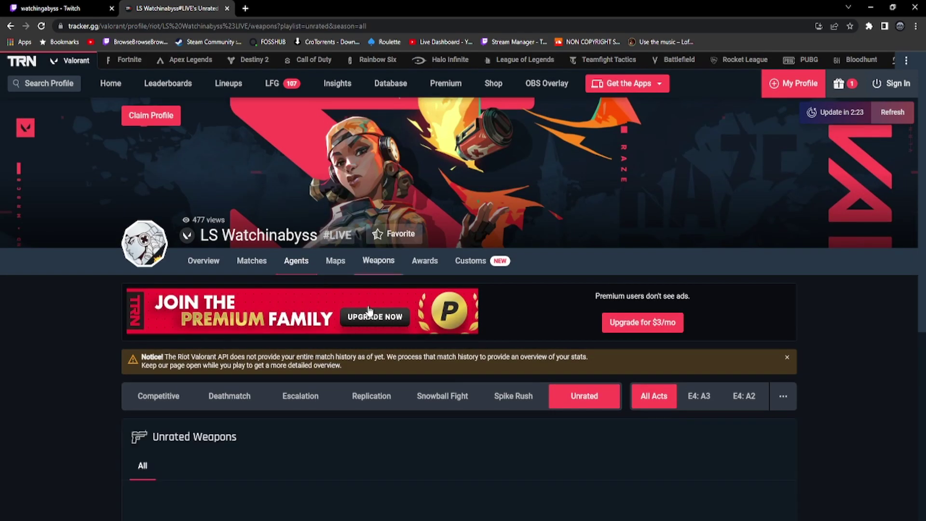
{"action": "scroll", "coordinate": [376, 325], "scroll_direction": "down", "scroll_amount": 2}
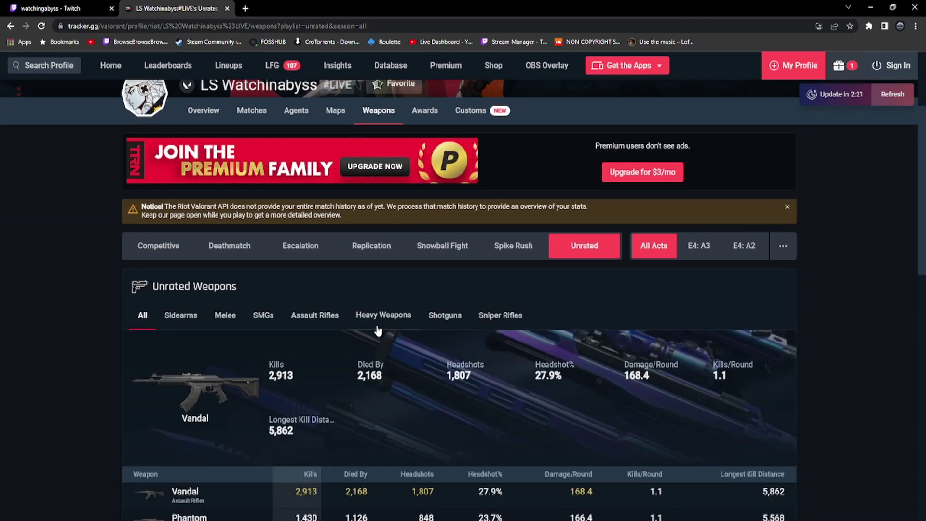
{"action": "scroll", "coordinate": [338, 348], "scroll_direction": "down", "scroll_amount": 3}
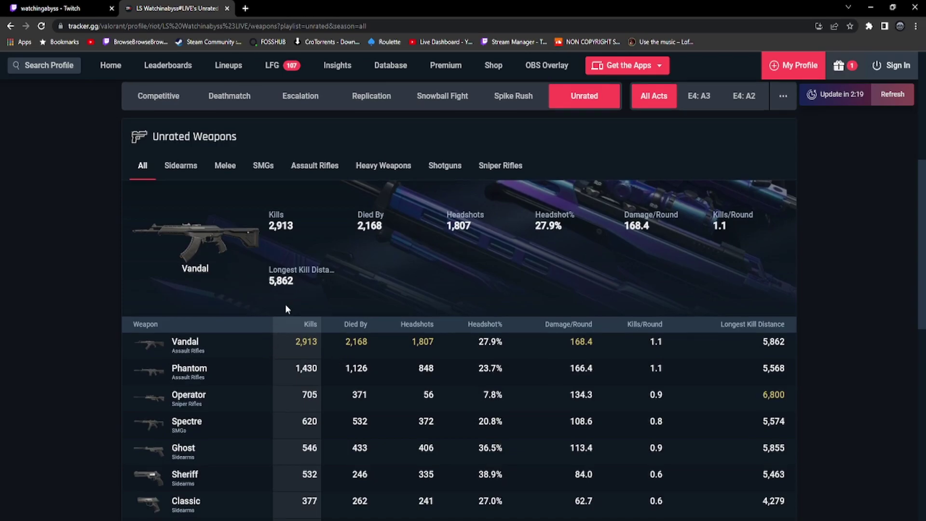
{"action": "scroll", "coordinate": [285, 304], "scroll_direction": "up", "scroll_amount": 1}
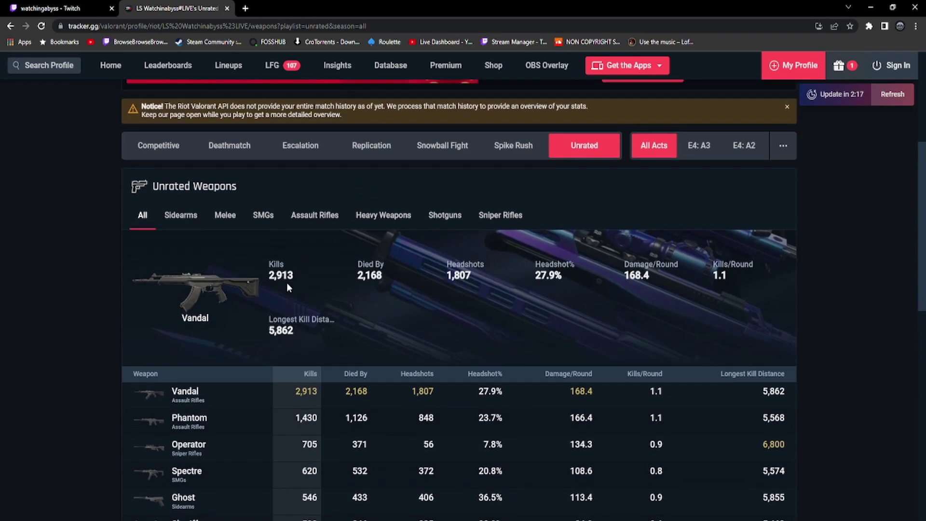
{"action": "scroll", "coordinate": [247, 321], "scroll_direction": "down", "scroll_amount": 1}
{"action": "scroll", "coordinate": [264, 317], "scroll_direction": "up", "scroll_amount": 5}
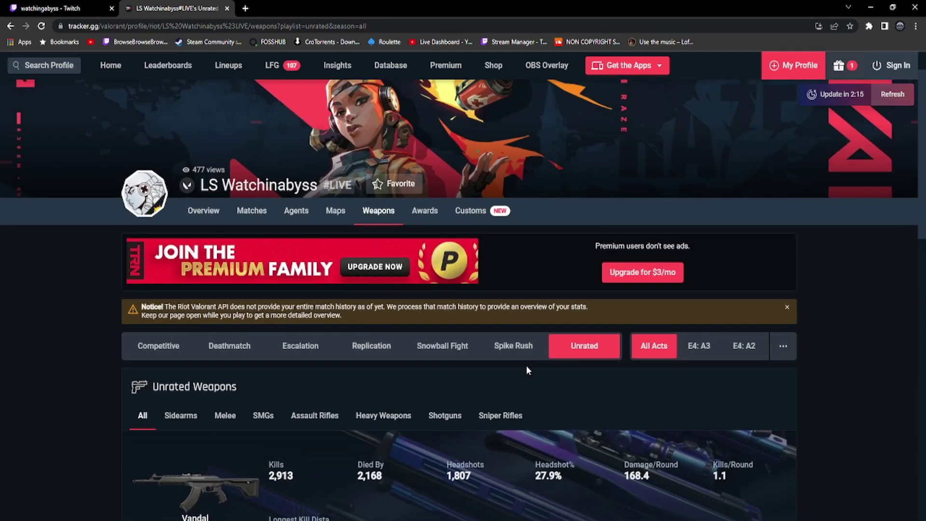
Open the Maps tab, where Icebox leads the Unrated maps at a 66% win rate
{"action": "left_click", "coordinate": [335, 210]}
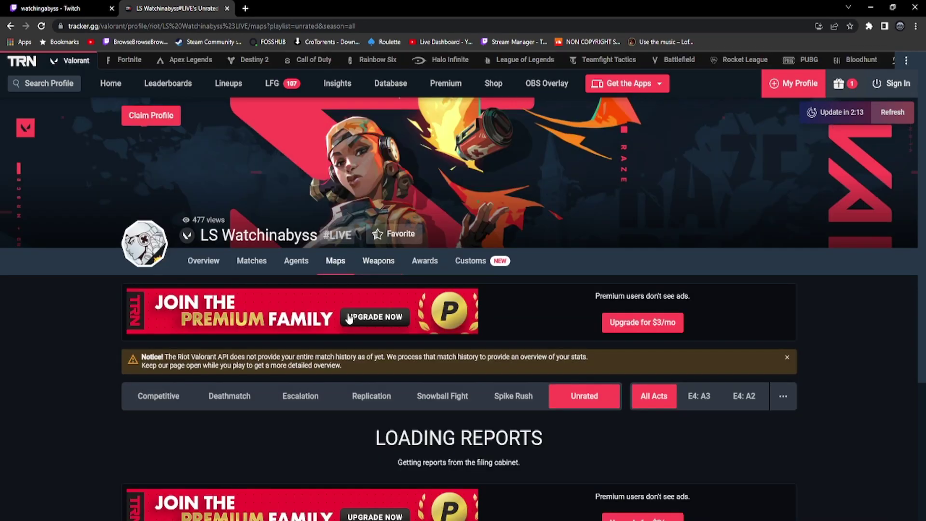
{"action": "scroll", "coordinate": [350, 319], "scroll_direction": "down", "scroll_amount": 3}
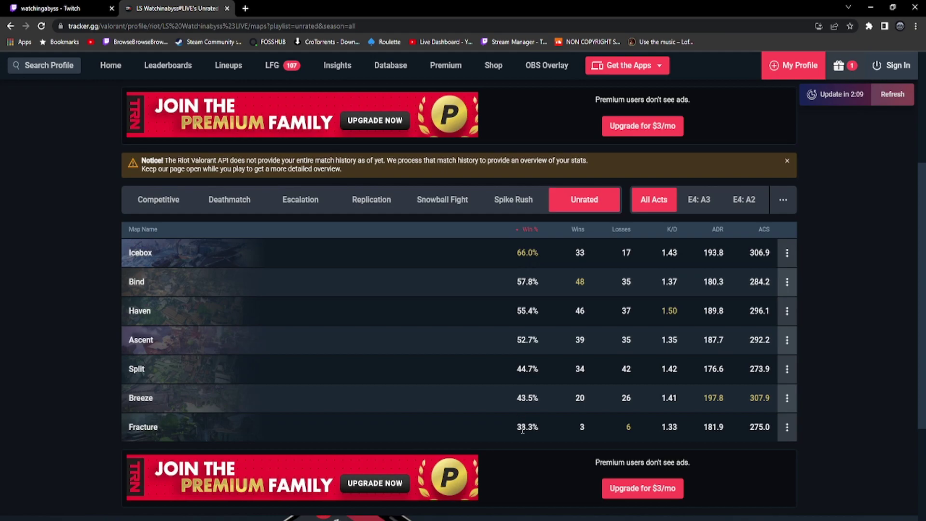
{"action": "scroll", "coordinate": [526, 435], "scroll_direction": "down", "scroll_amount": 1}
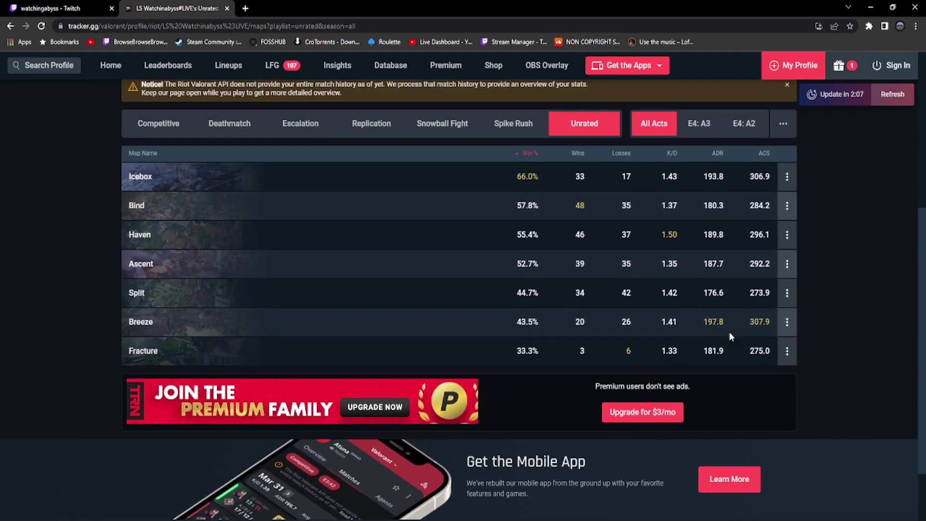
{"action": "scroll", "coordinate": [729, 332], "scroll_direction": "up", "scroll_amount": 1}
{"action": "scroll", "coordinate": [289, 252], "scroll_direction": "up", "scroll_amount": 4}
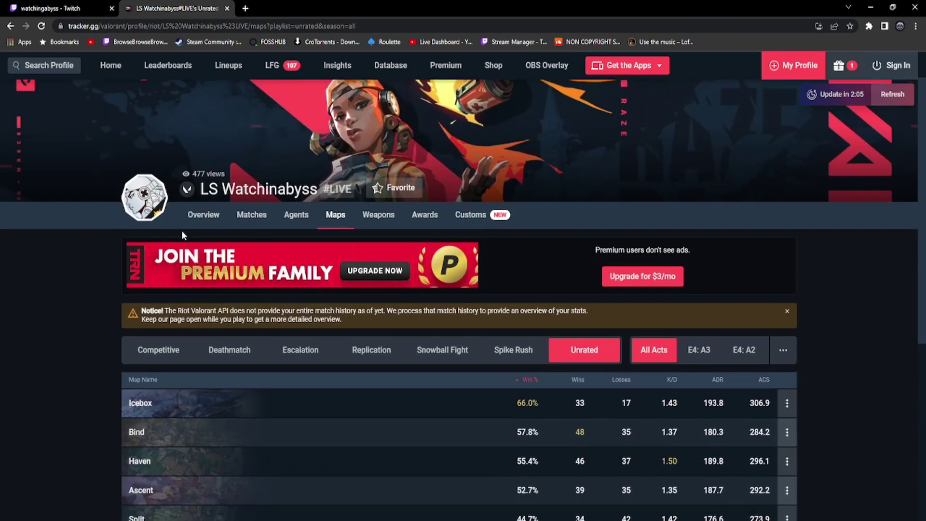
{"action": "scroll", "coordinate": [237, 218], "scroll_direction": "up", "scroll_amount": 1}
{"action": "scroll", "coordinate": [238, 218], "scroll_direction": "down", "scroll_amount": 3}
{"action": "scroll", "coordinate": [287, 277], "scroll_direction": "down", "scroll_amount": 1}
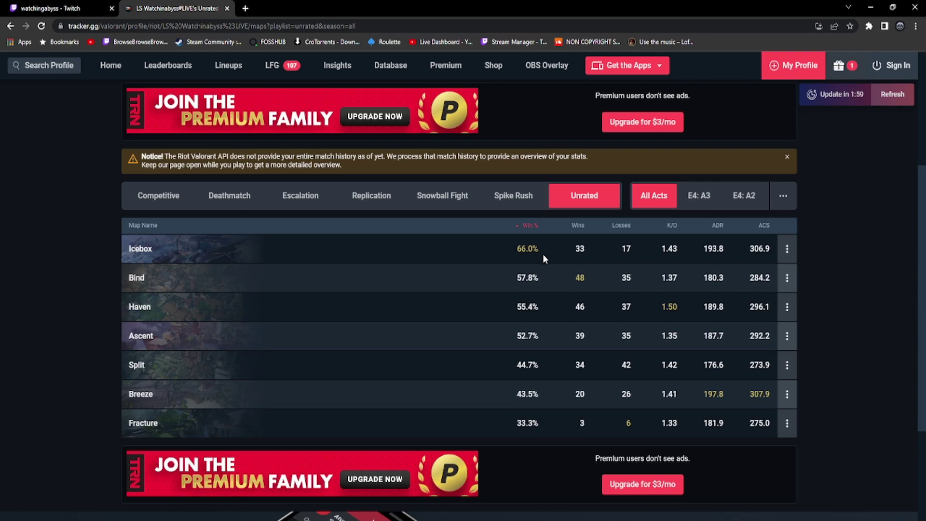
{"action": "scroll", "coordinate": [544, 256], "scroll_direction": "up", "scroll_amount": 5}
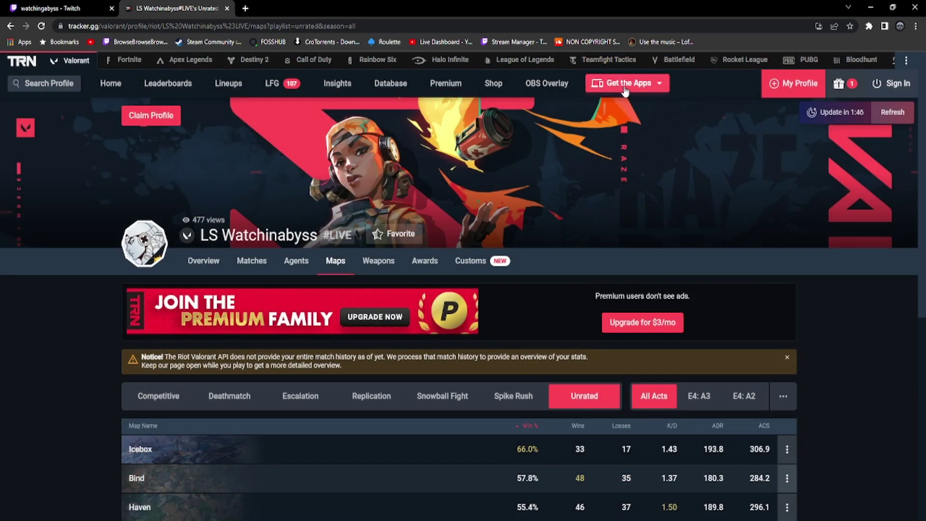
Reach the Valorant Tracker app page via Get the Apps and dismiss the finished download
{"action": "left_click", "coordinate": [656, 93]}
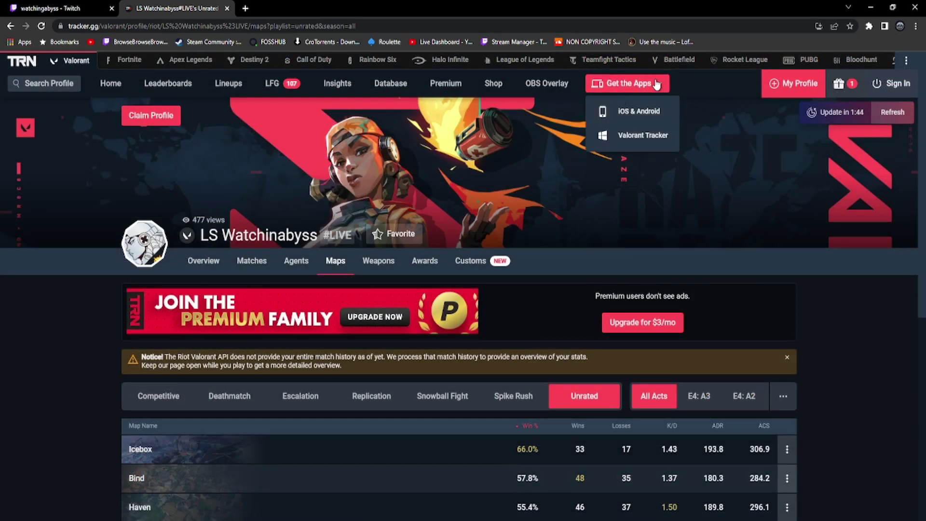
{"action": "left_click", "coordinate": [648, 137]}
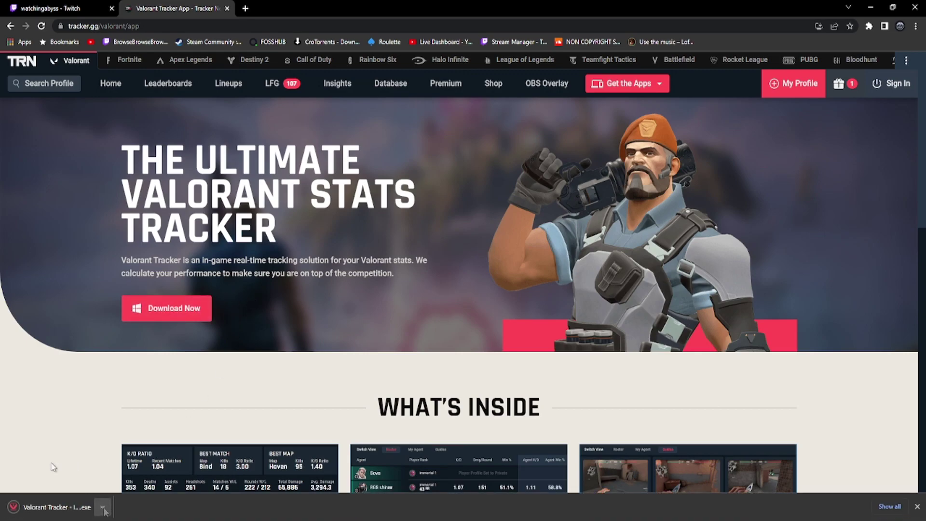
{"action": "left_click", "coordinate": [917, 507]}
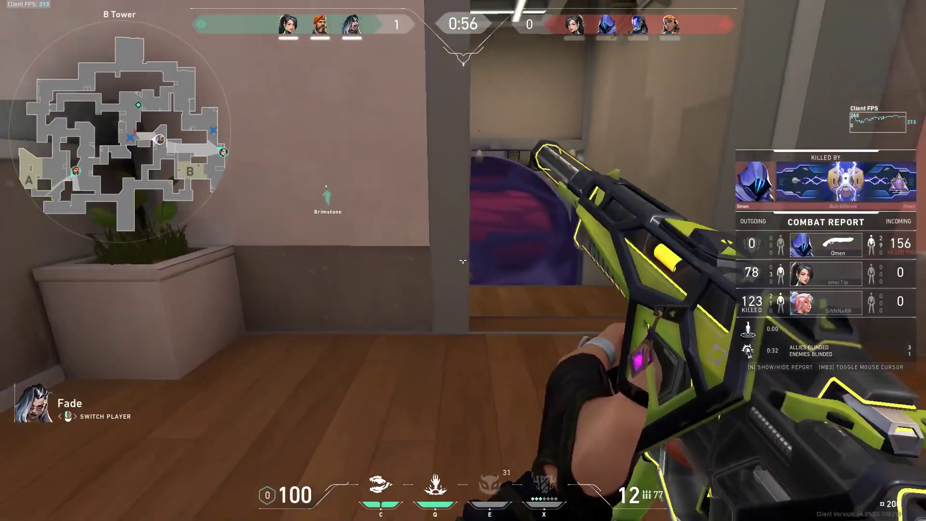
Reopen the Valorant Tracker overlay with Alt+T while spectating
{"action": "key", "text": "alt+t"}
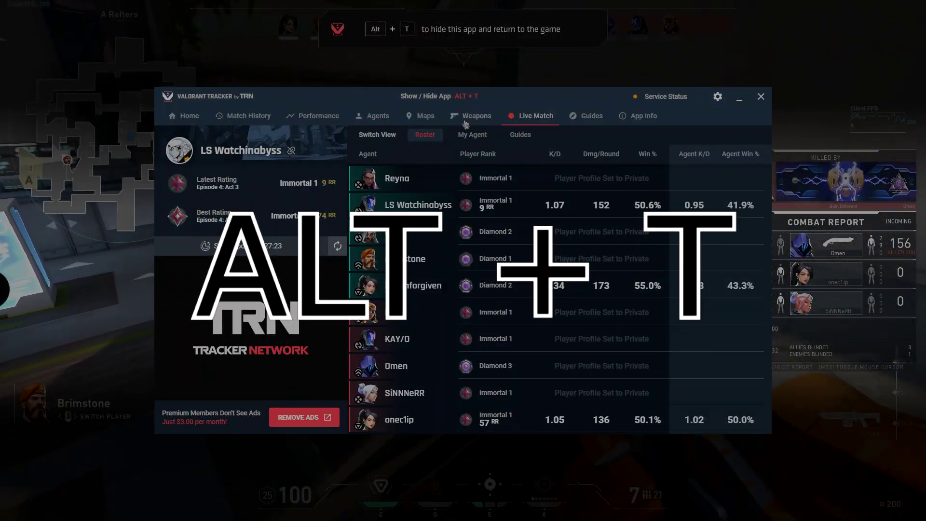
Refresh stats and browse Weapons, Performance and Match History, then return to Home
{"action": "left_click", "coordinate": [474, 116]}
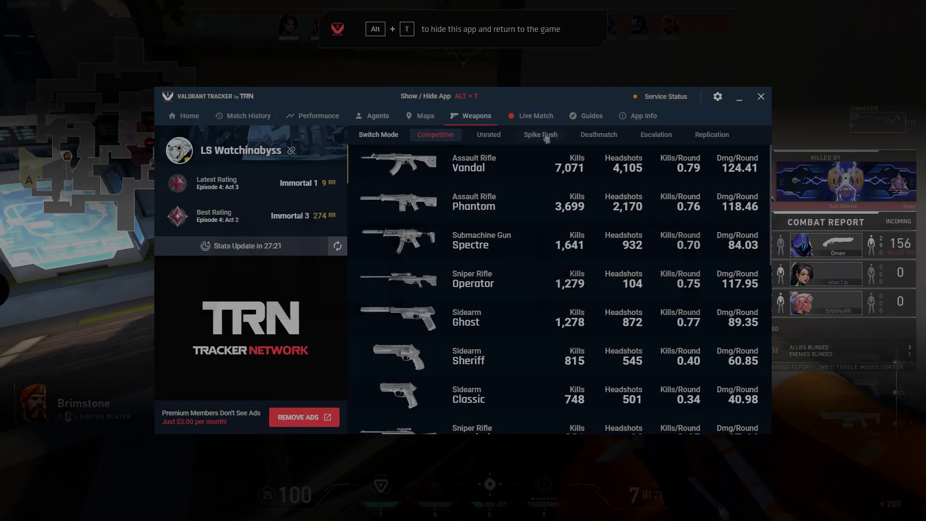
{"action": "left_click", "coordinate": [337, 245]}
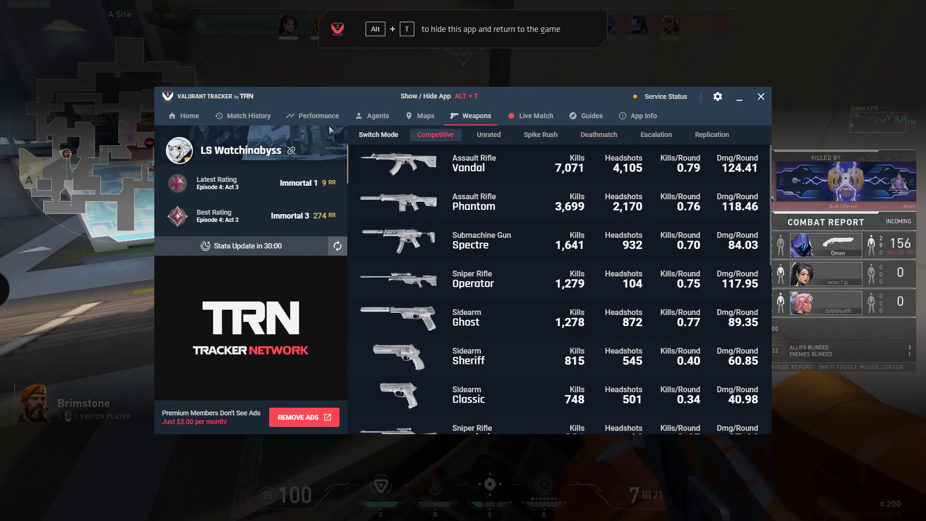
{"action": "left_click", "coordinate": [312, 116]}
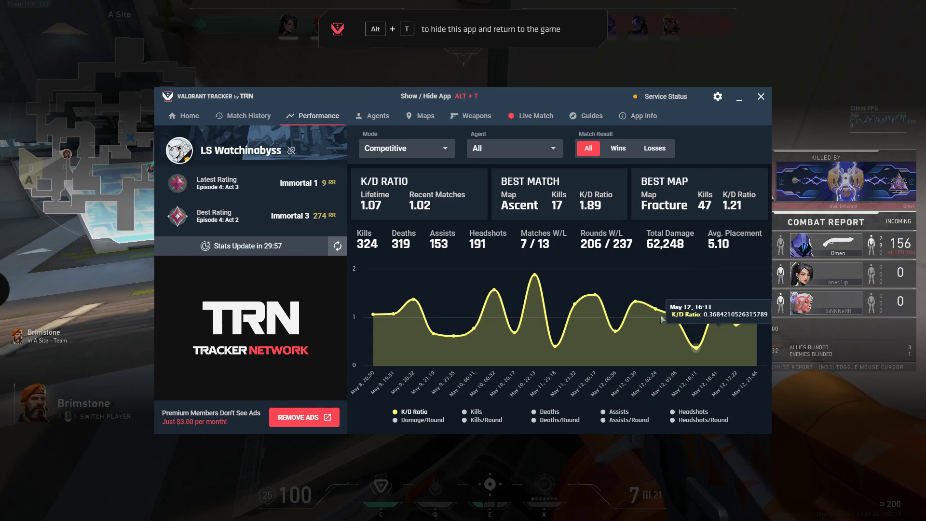
{"action": "left_click", "coordinate": [249, 116]}
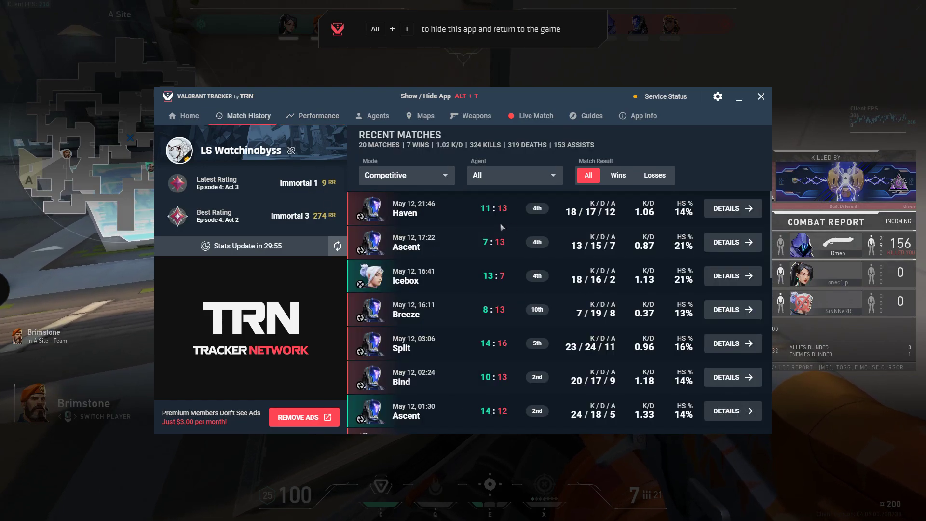
{"action": "scroll", "coordinate": [582, 270], "scroll_direction": "down", "scroll_amount": 5}
{"action": "scroll", "coordinate": [507, 269], "scroll_direction": "up", "scroll_amount": 5}
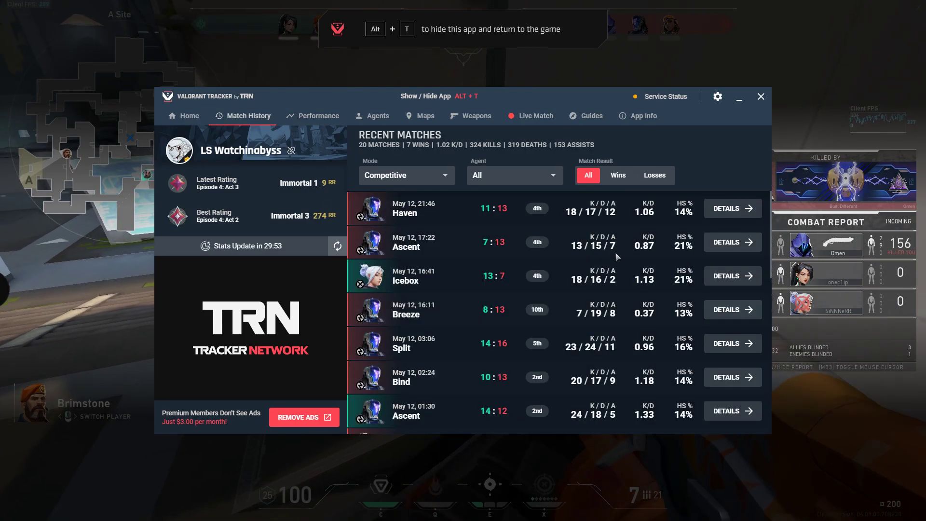
{"action": "scroll", "coordinate": [685, 218], "scroll_direction": "down", "scroll_amount": 4}
{"action": "scroll", "coordinate": [684, 238], "scroll_direction": "down", "scroll_amount": 4}
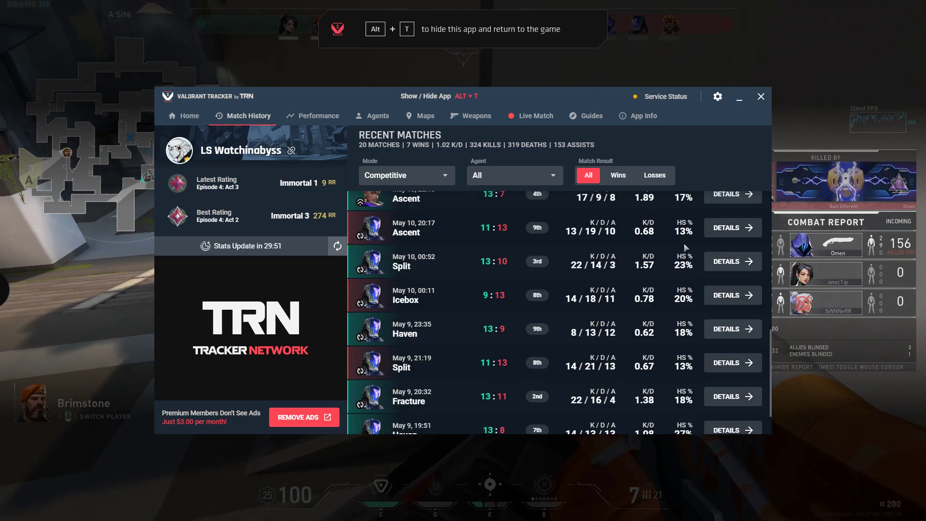
{"action": "scroll", "coordinate": [682, 264], "scroll_direction": "down", "scroll_amount": 3}
{"action": "scroll", "coordinate": [682, 263], "scroll_direction": "up", "scroll_amount": 5}
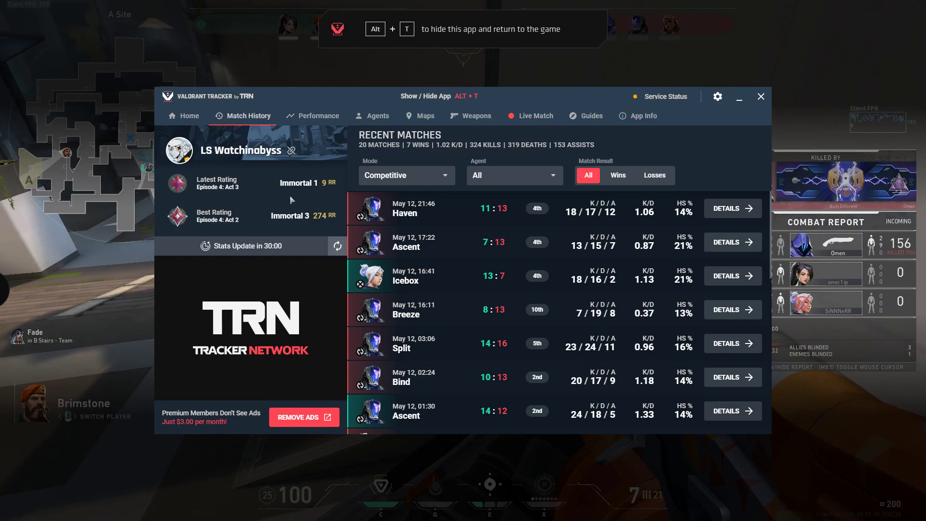
{"action": "left_click", "coordinate": [185, 116]}
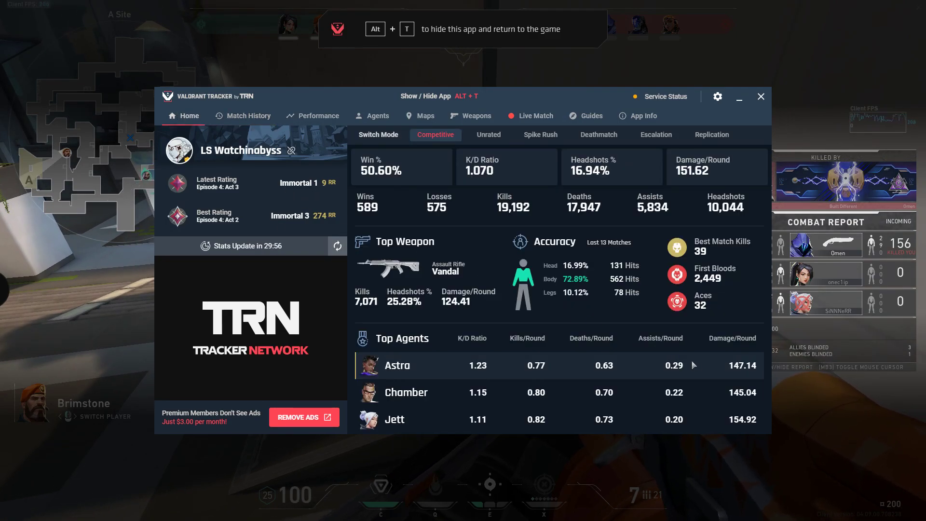
{"action": "scroll", "coordinate": [409, 177], "scroll_direction": "down", "scroll_amount": 5}
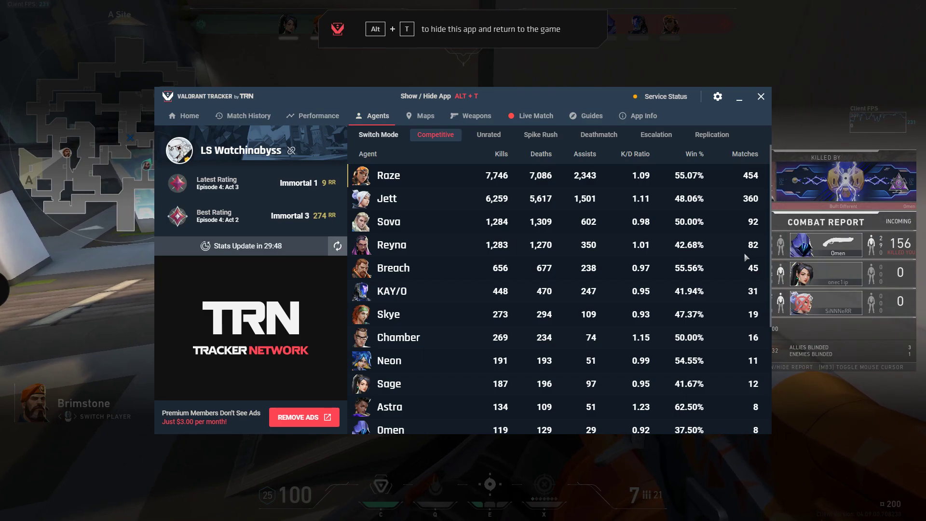
Close the overlay with Alt+T and resume gameplay
{"action": "key", "text": "alt+t"}
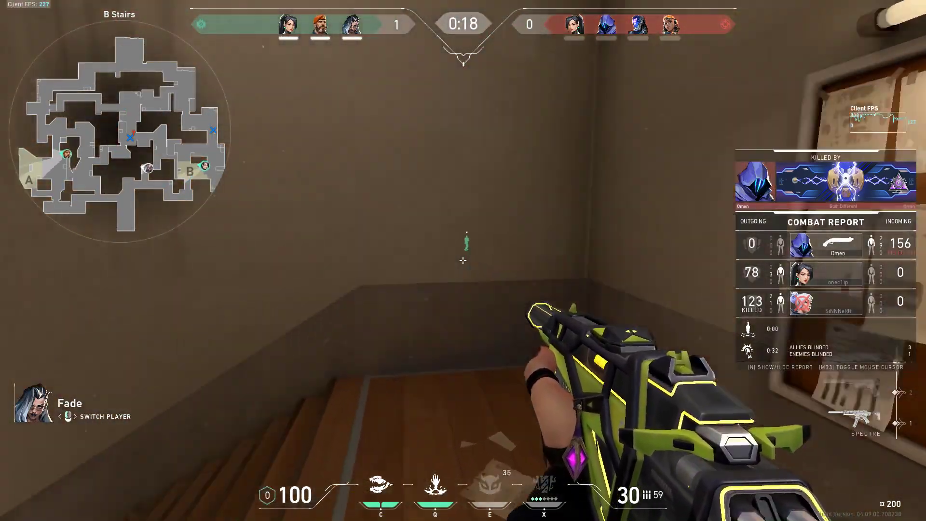
{"action": "left_click", "coordinate": [463, 260]}
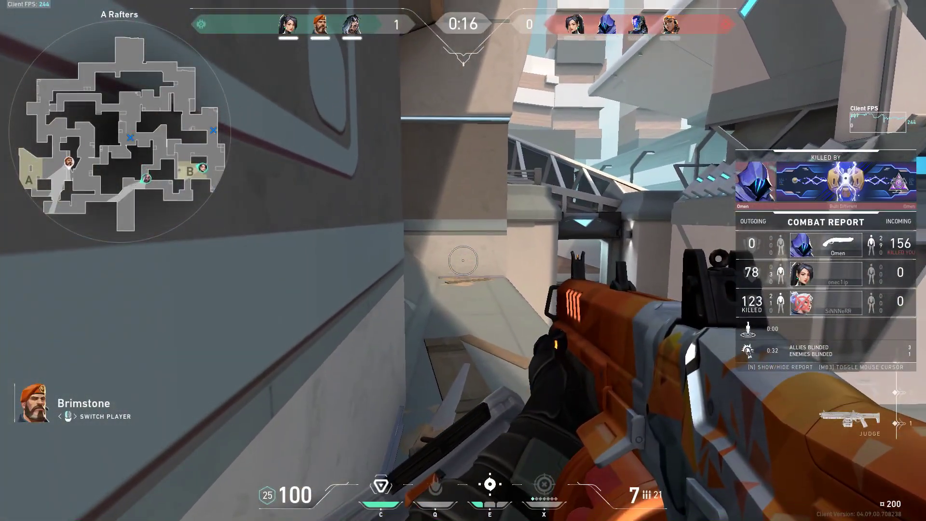